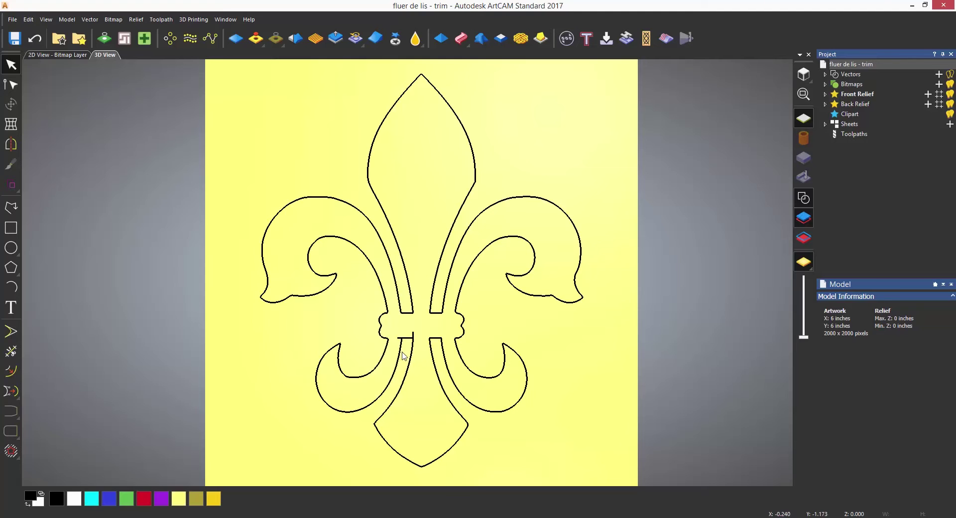
# Step: Zoom into the centre band and confirm the curved and horizontal lines are separate vectors
pyautogui.scroll(1, 407, 343)
pyautogui.scroll(3, 407, 342)
pyautogui.scroll(2, 407, 343)
pyautogui.scroll(1, 411, 339)
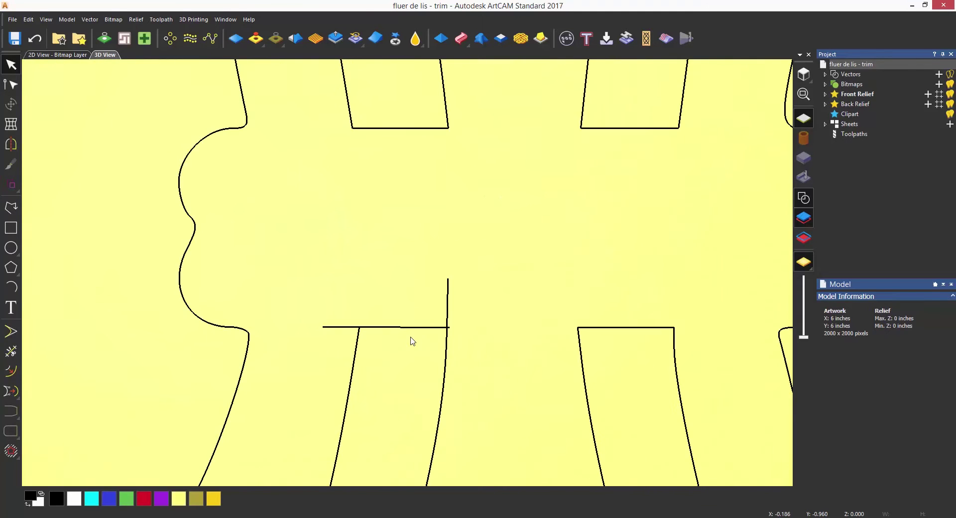
pyautogui.scroll(1, 414, 352)
pyautogui.scroll(1, 414, 352)
pyautogui.scroll(1, 414, 353)
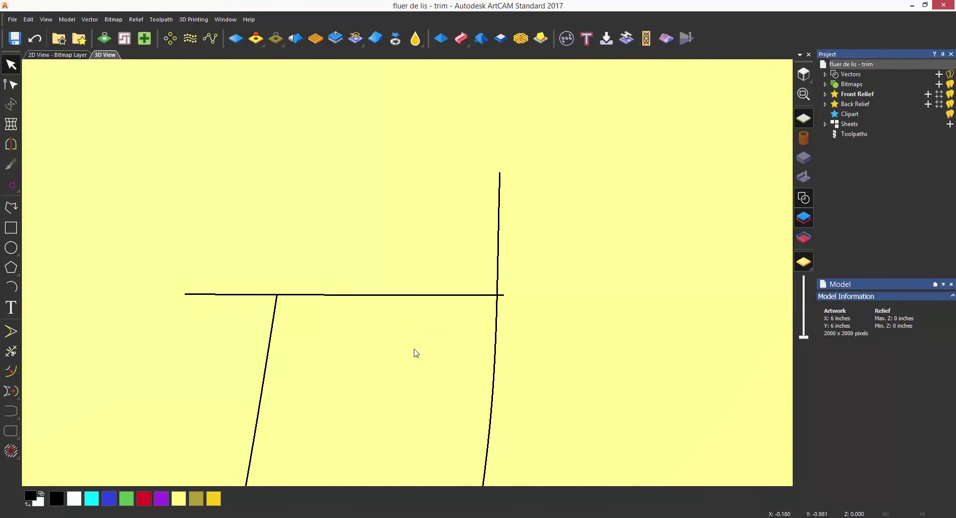
pyautogui.click(271, 343)
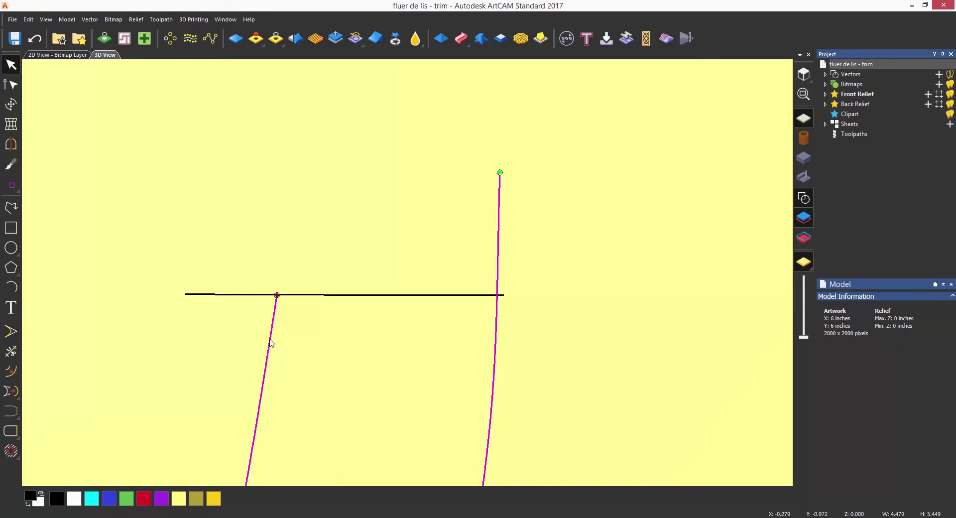
pyautogui.click(470, 295)
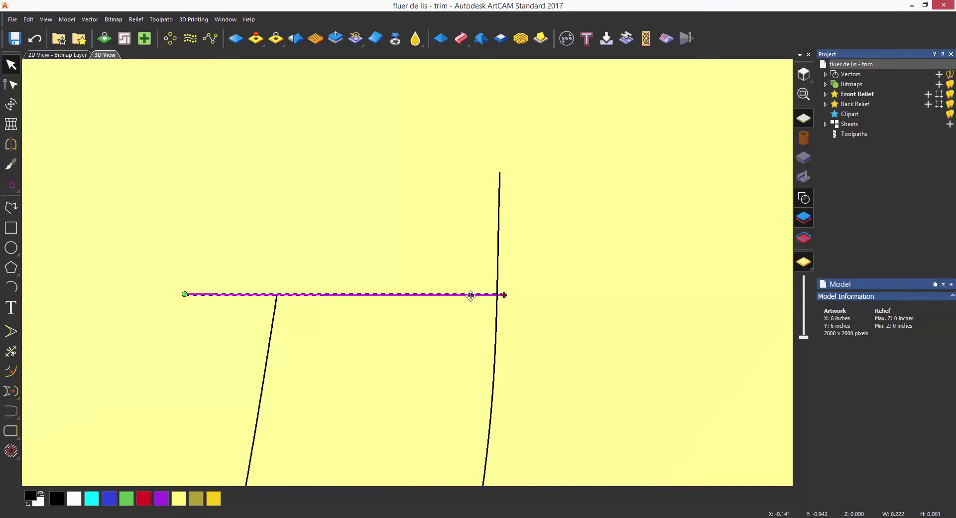
pyautogui.click(473, 340)
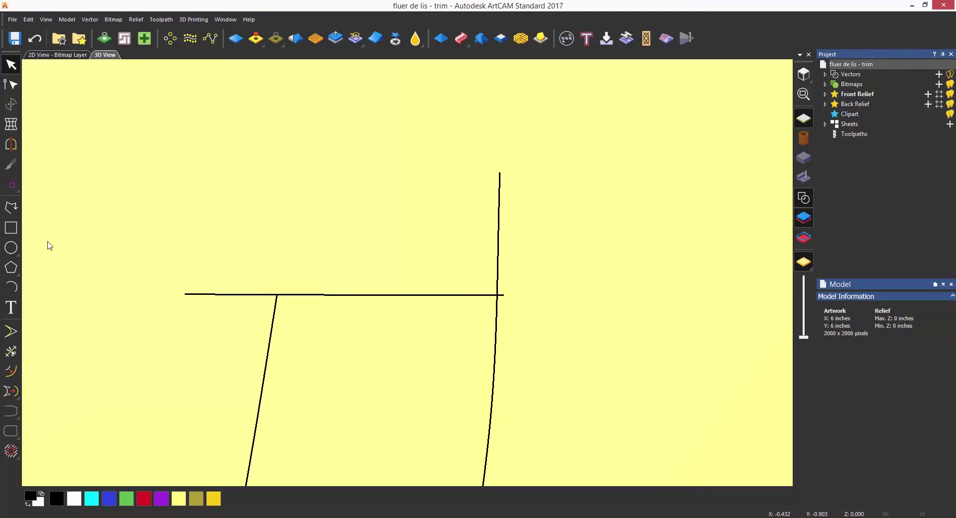
# Step: Activate Trim Vectors and undo the trim that wrongly removed the horizontal band line
pyautogui.click(17, 354)
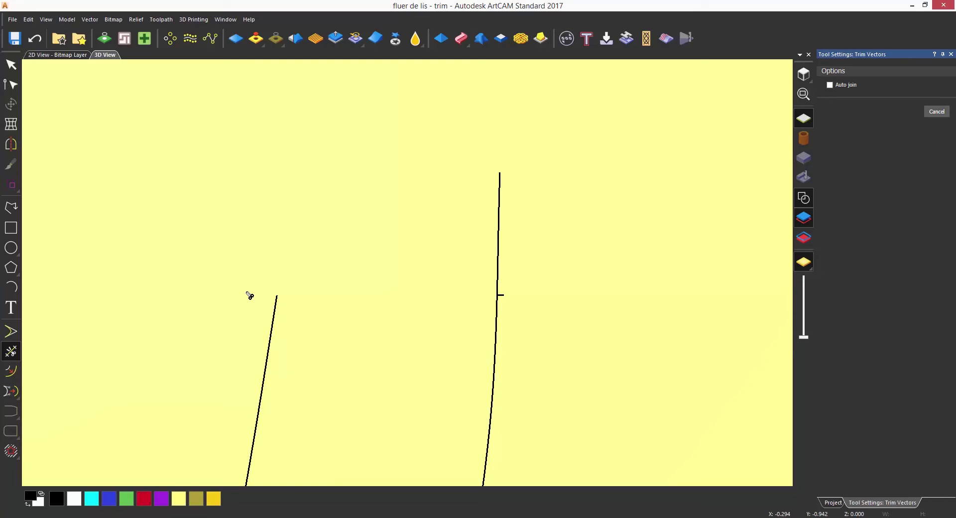
pyautogui.click(34, 39)
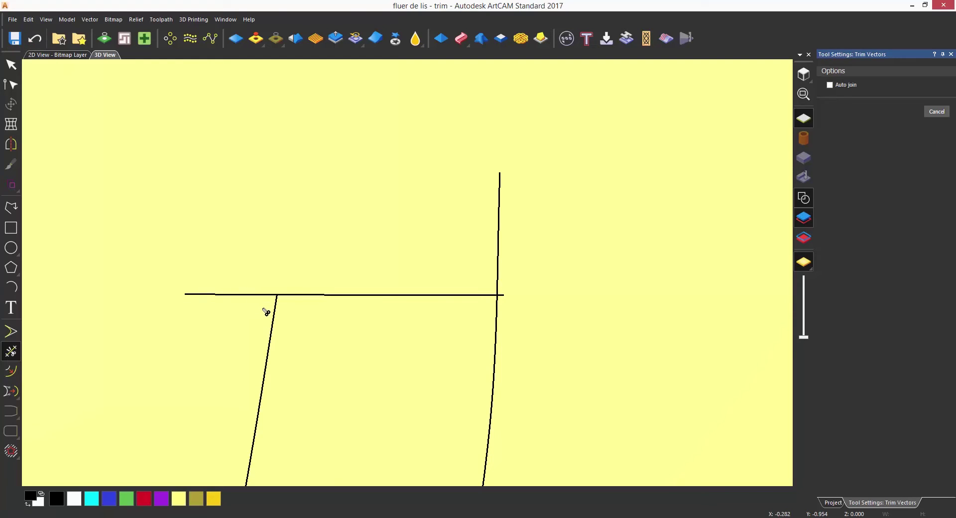
pyautogui.scroll(2, 266, 312)
pyautogui.scroll(2, 290, 311)
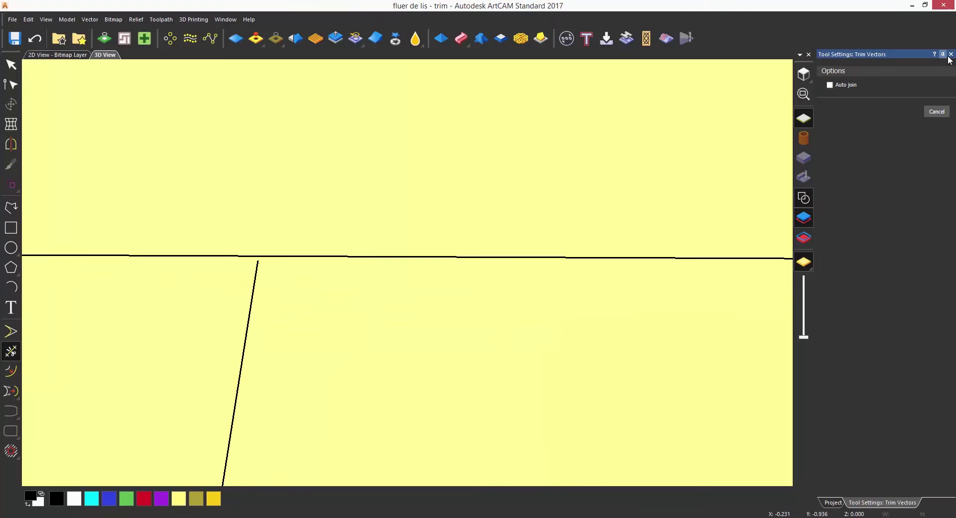
# Step: Exit trimming and drag the left slanted line's top node above the horizontal band line
pyautogui.click(951, 53)
pyautogui.click(256, 273)
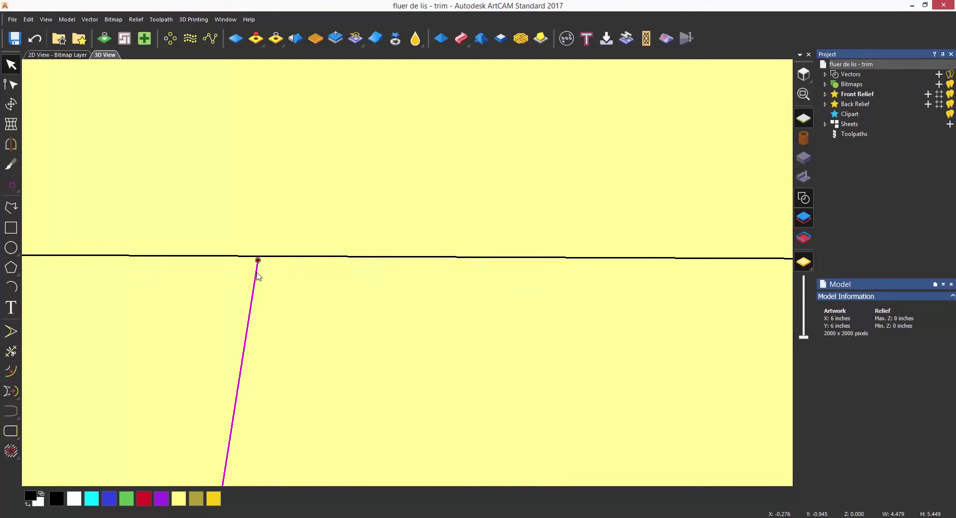
pyautogui.press('n')
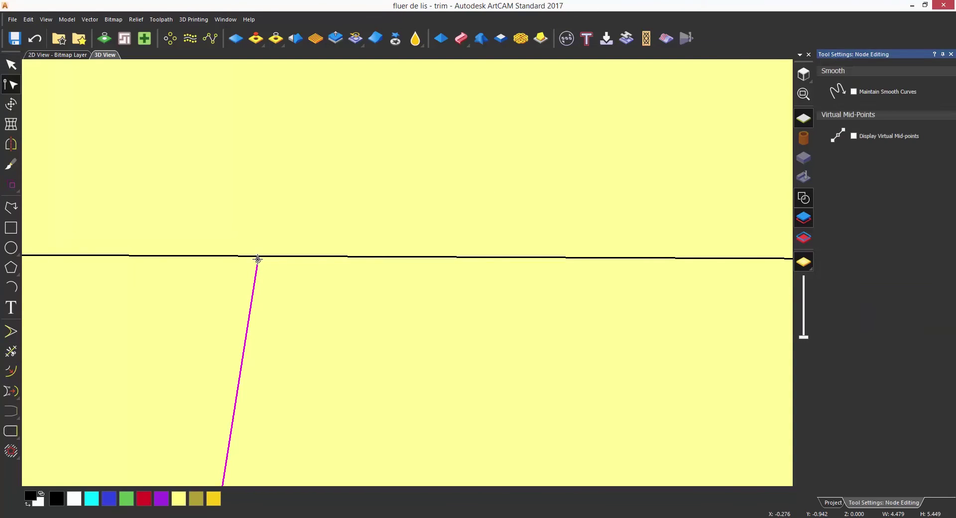
pyautogui.moveTo(258, 259); pyautogui.dragTo(264, 235)
pyautogui.click(289, 238)
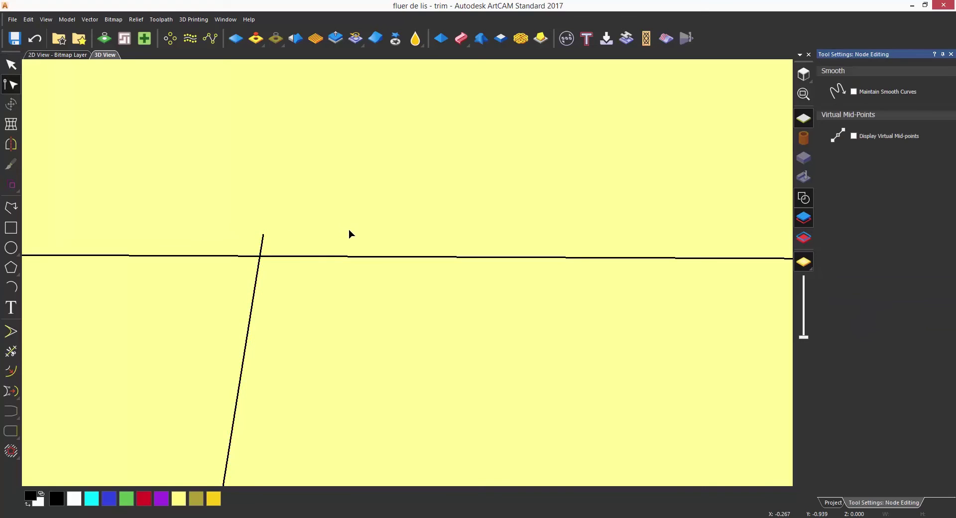
pyautogui.scroll(2, 354, 262)
pyautogui.scroll(2, 460, 265)
pyautogui.scroll(1, 459, 265)
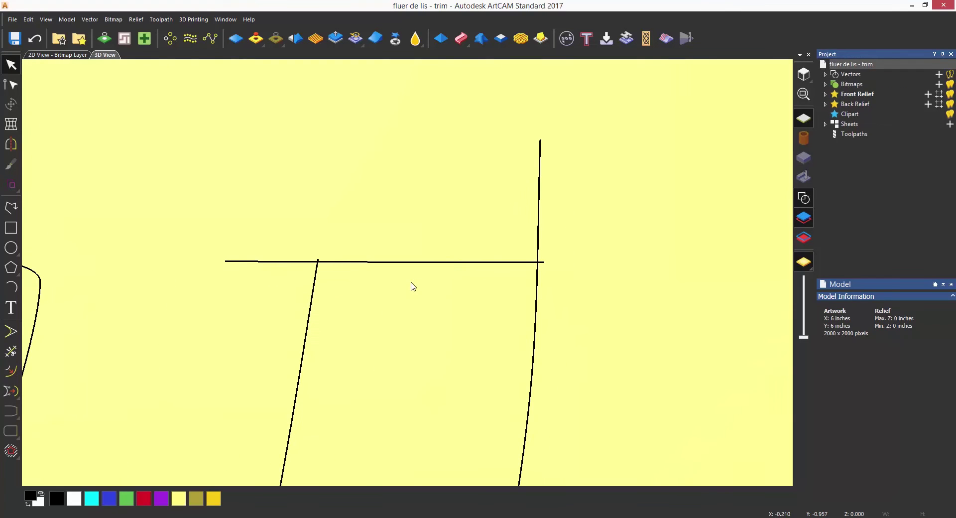
# Step: Trim the four overhanging stubs at the band junctions with Trim Vectors, then exit the tool
pyautogui.click(11, 351)
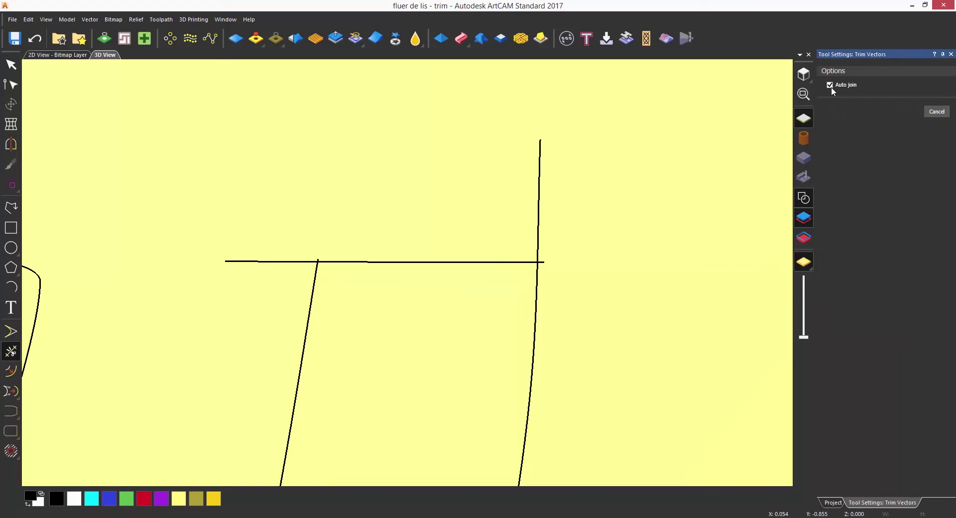
pyautogui.scroll(3, 309, 268)
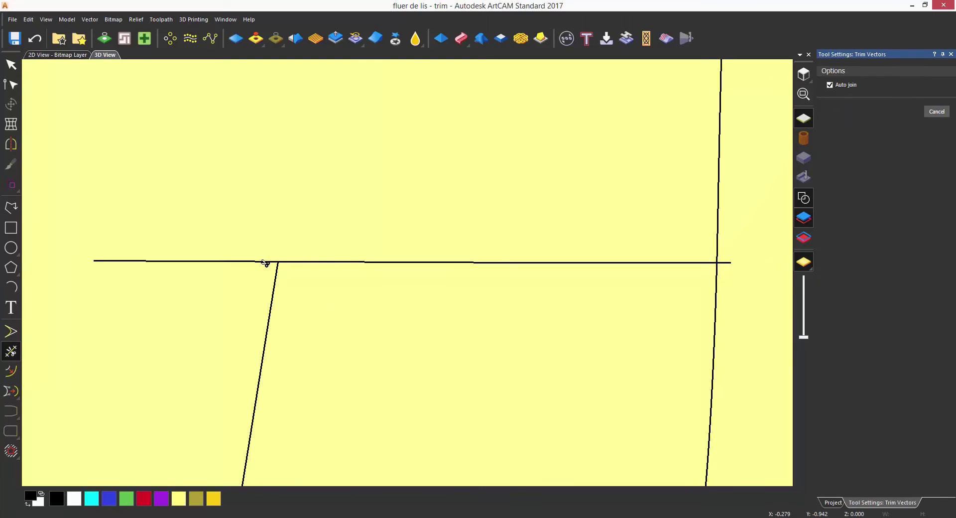
pyautogui.click(264, 263)
pyautogui.click(724, 263)
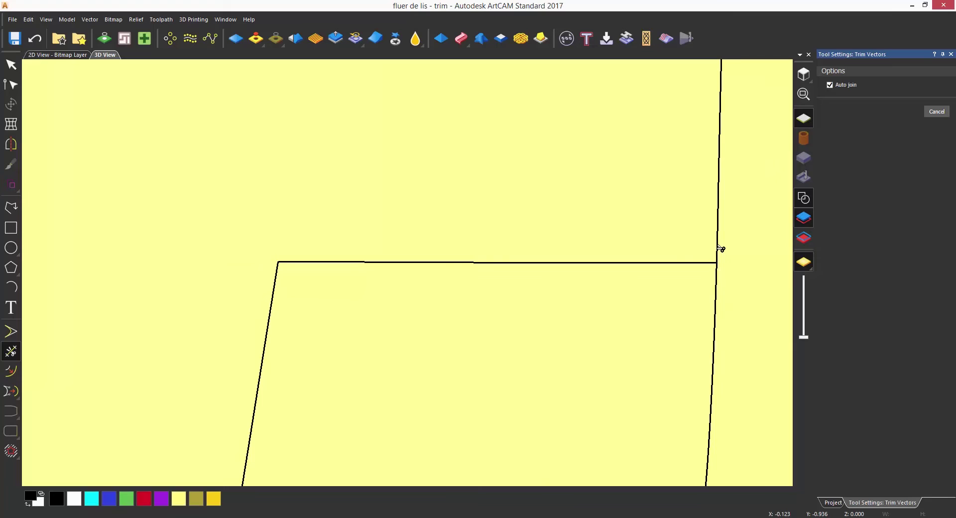
pyautogui.click(720, 248)
pyautogui.moveTo(719, 249); pyautogui.dragTo(390, 256, button='middle')
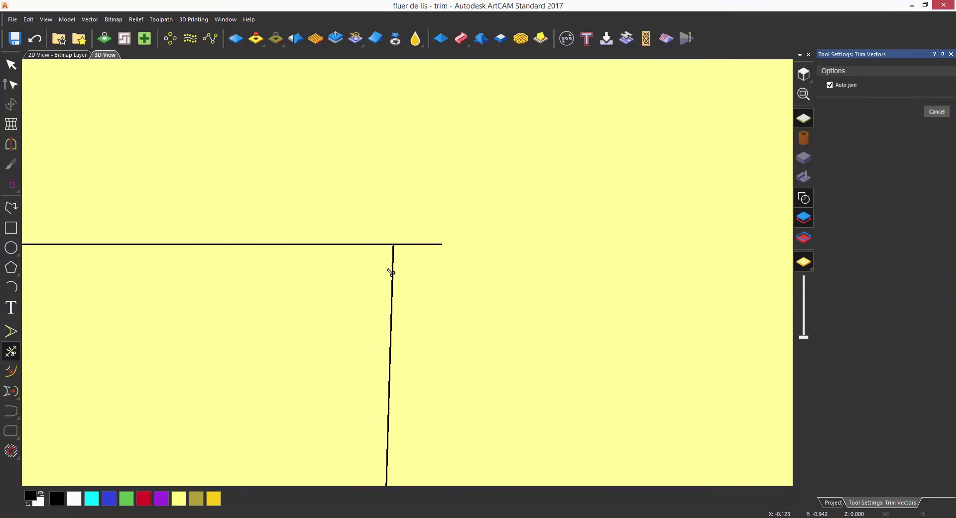
pyautogui.click(417, 244)
pyautogui.press('Escape')
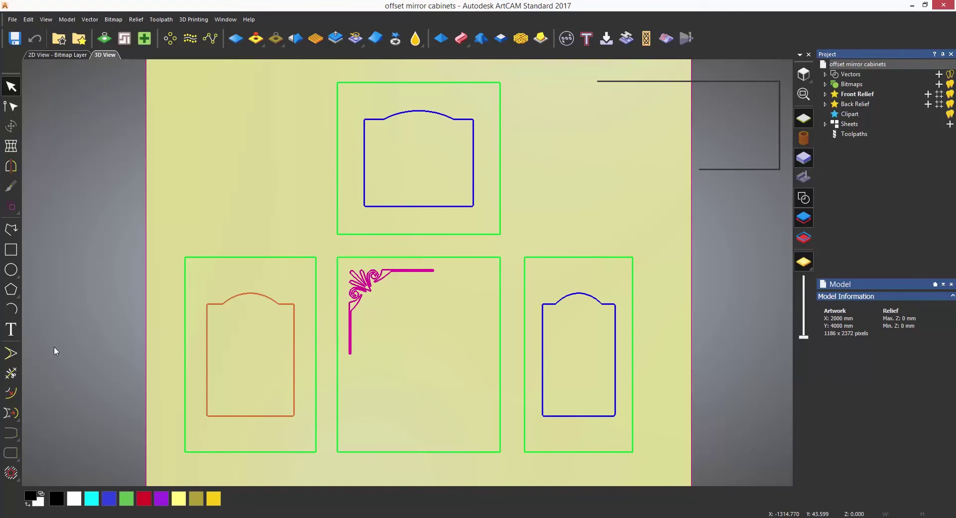
# Step: Offset the middle door frame inward by 10 mm with sharp corners
pyautogui.click(15, 392)
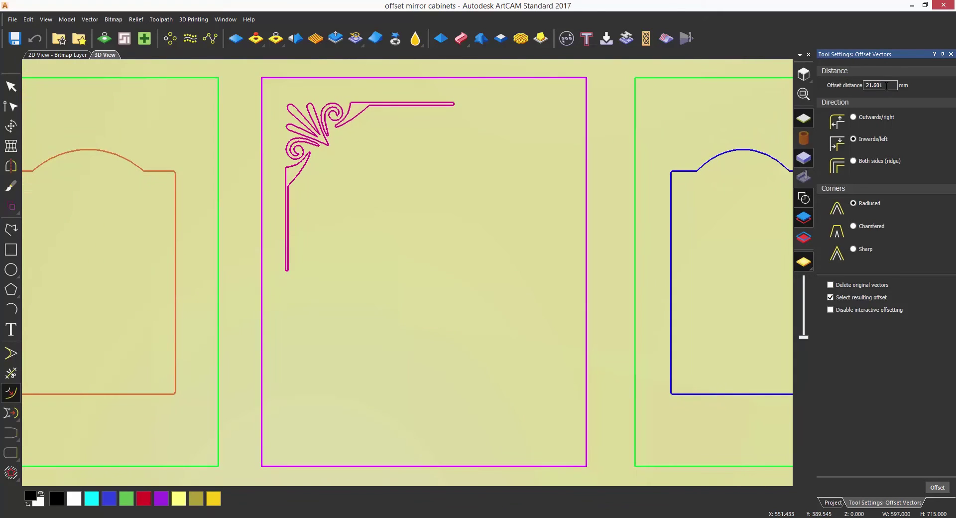
pyautogui.moveTo(884, 85); pyautogui.dragTo(819, 89)
pyautogui.write('10')
pyautogui.click(854, 247)
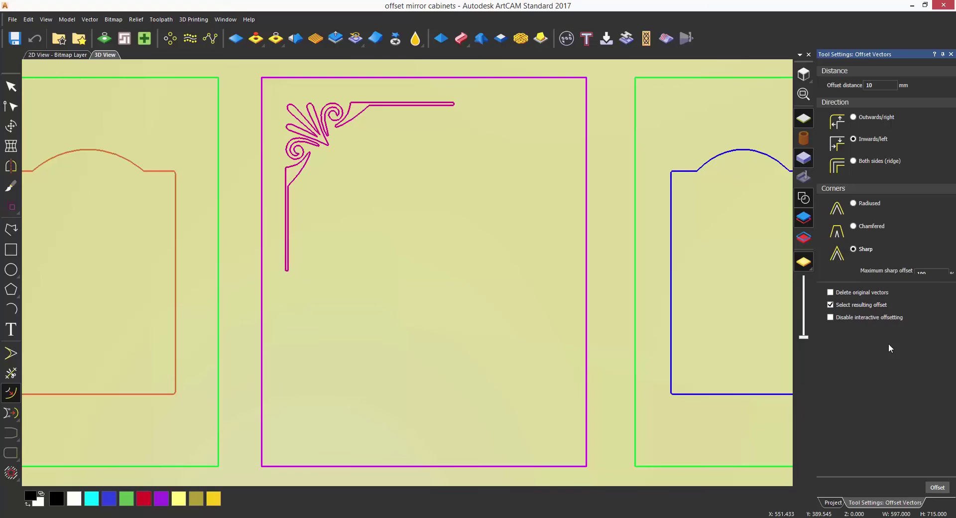
pyautogui.click(935, 488)
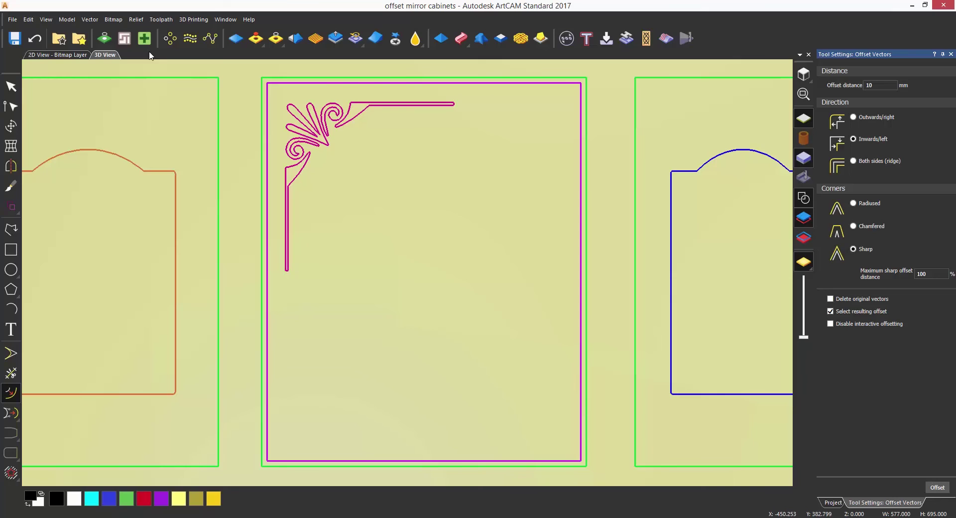
# Step: Undo the 10 mm offset, drag a deeper inner border from the frame, and close the offset settings
pyautogui.click(34, 38)
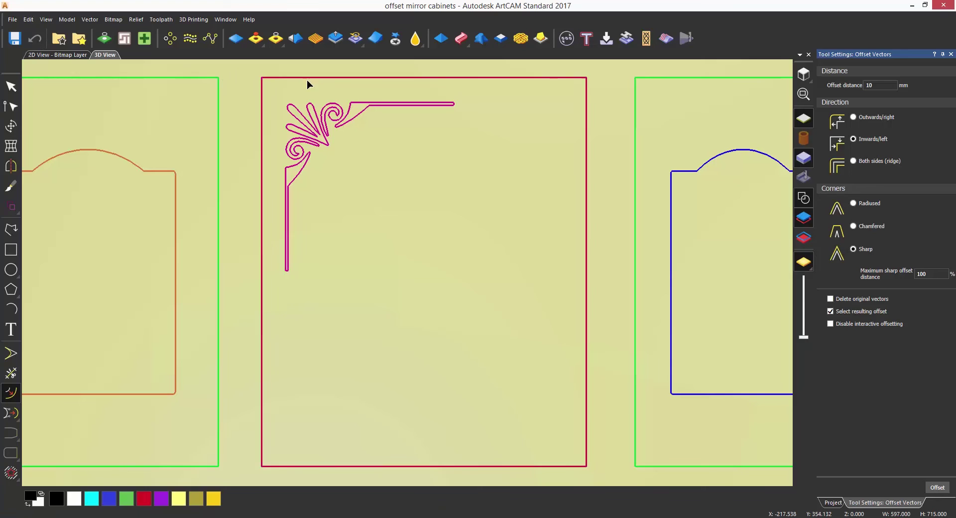
pyautogui.moveTo(308, 80); pyautogui.dragTo(375, 93)
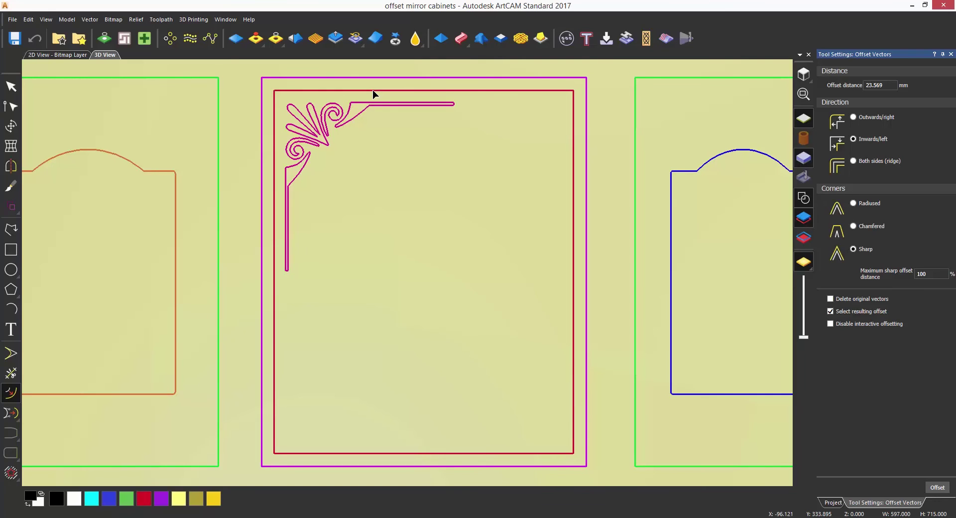
pyautogui.moveTo(374, 93); pyautogui.dragTo(375, 93)
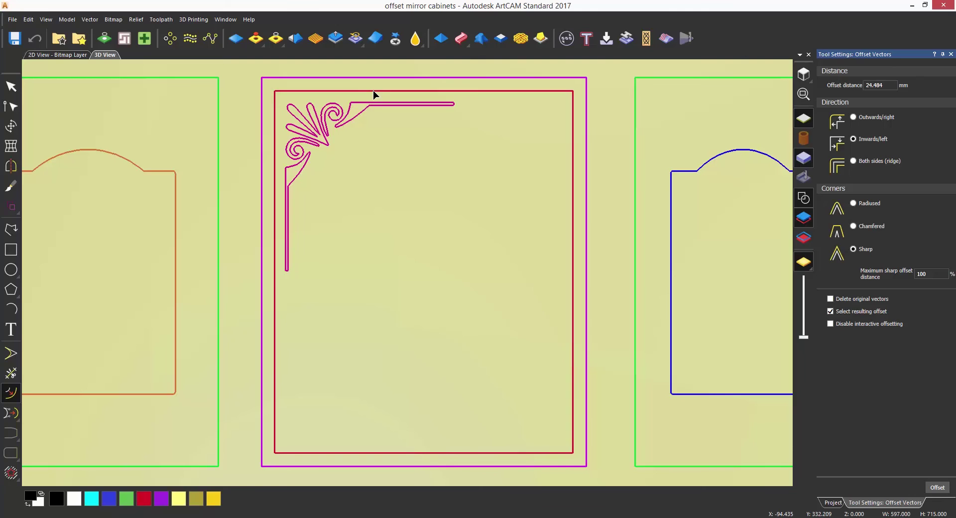
pyautogui.click(375, 93)
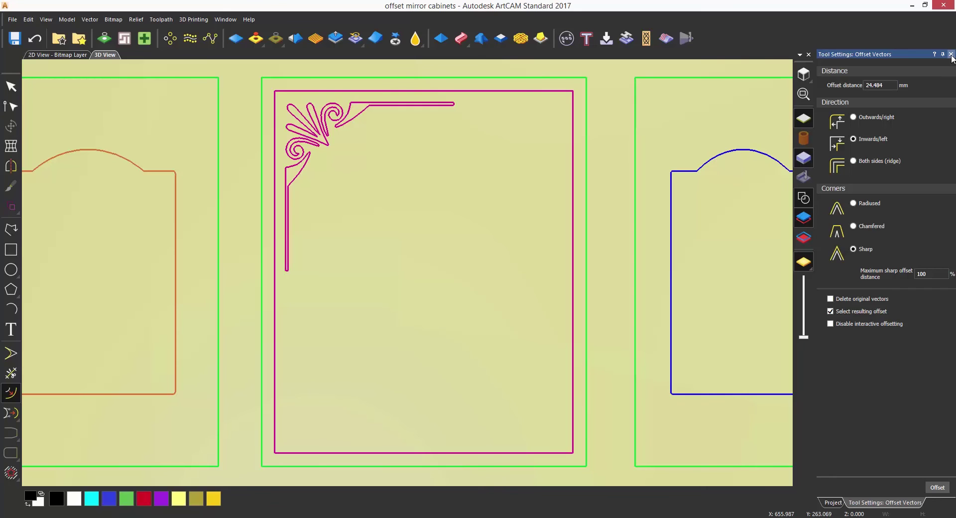
pyautogui.click(951, 55)
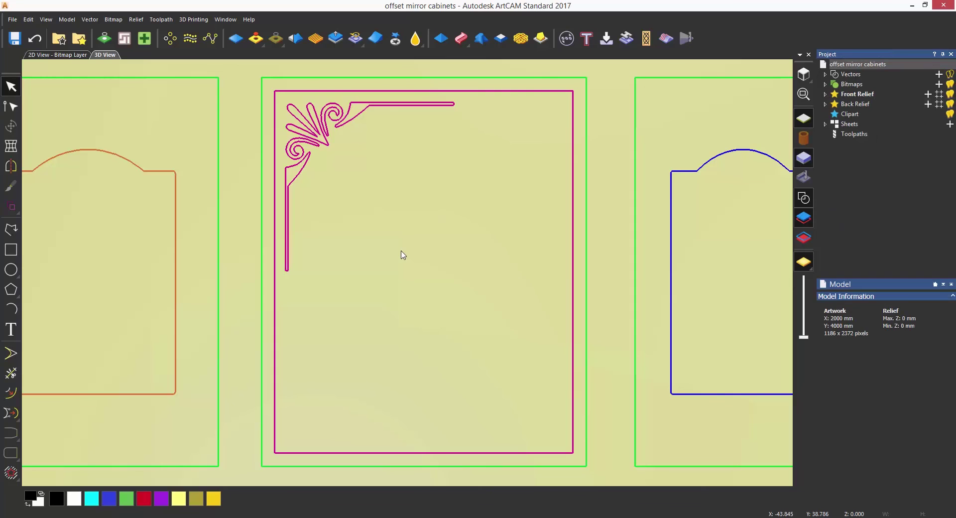
# Step: Mirror a copy of the ornament across the model, then flip that copy down to the bottom-right corner
pyautogui.click(299, 168)
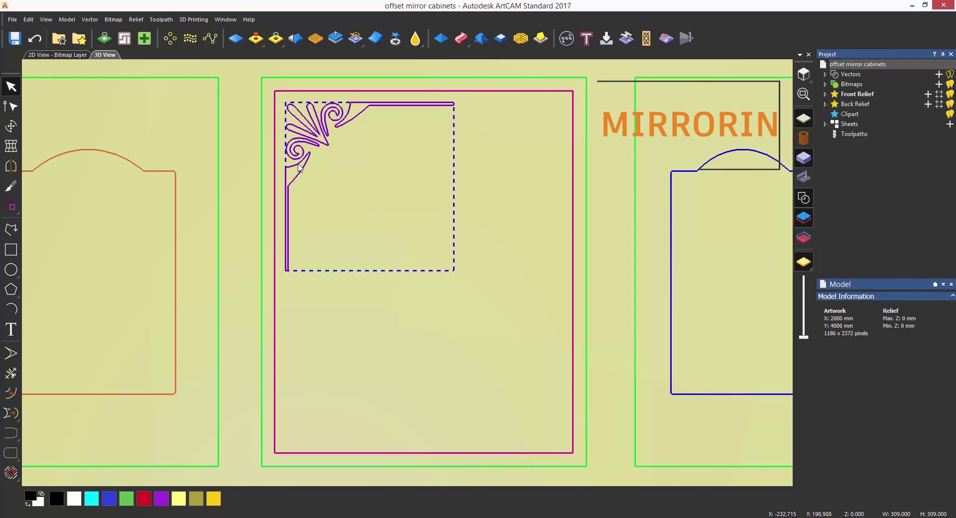
pyautogui.click(11, 168)
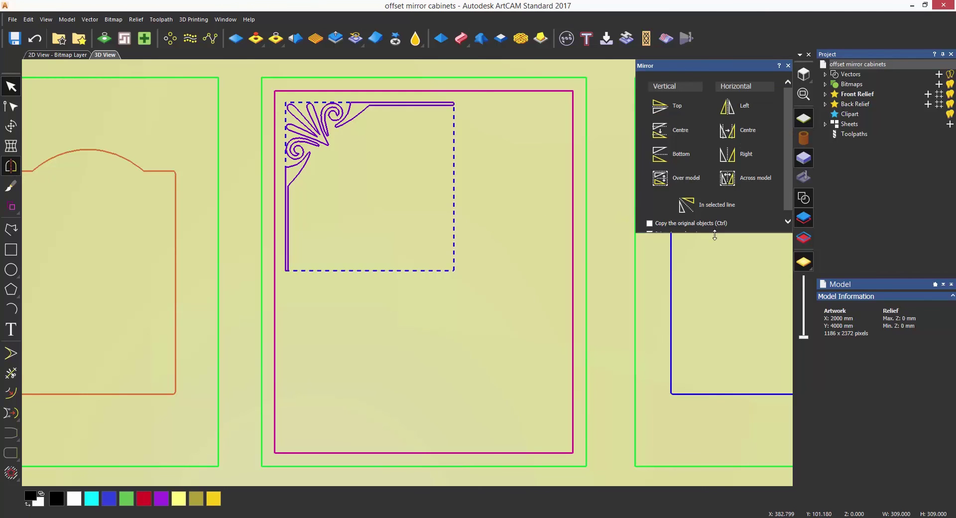
pyautogui.moveTo(715, 232); pyautogui.dragTo(719, 257)
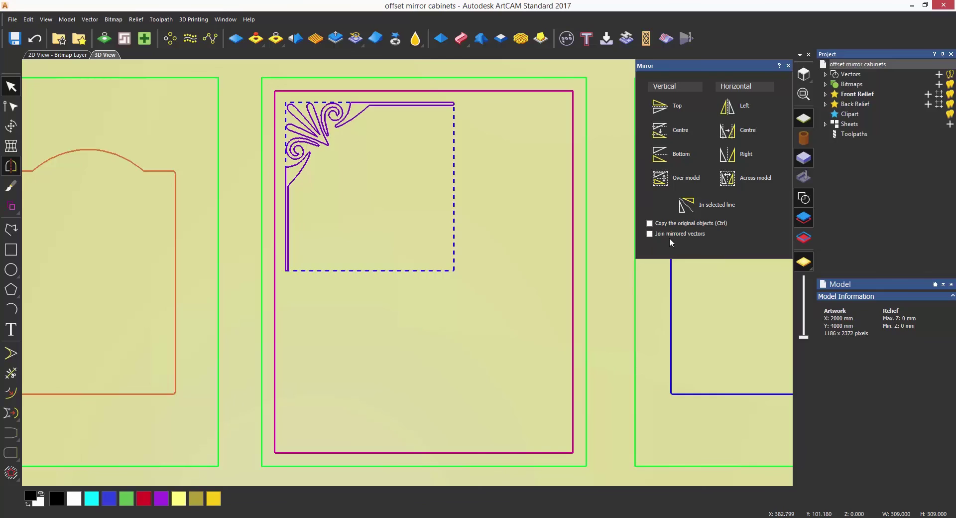
pyautogui.click(652, 225)
pyautogui.click(731, 181)
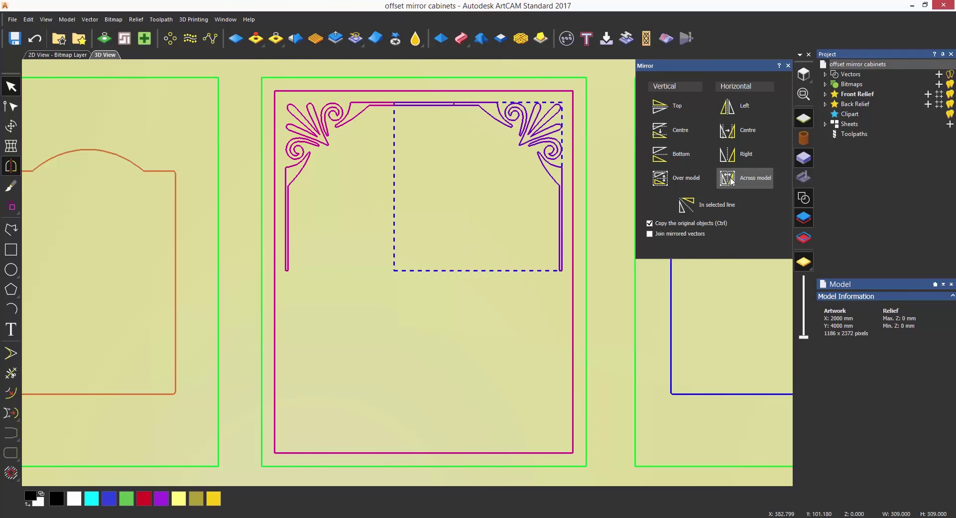
pyautogui.click(649, 223)
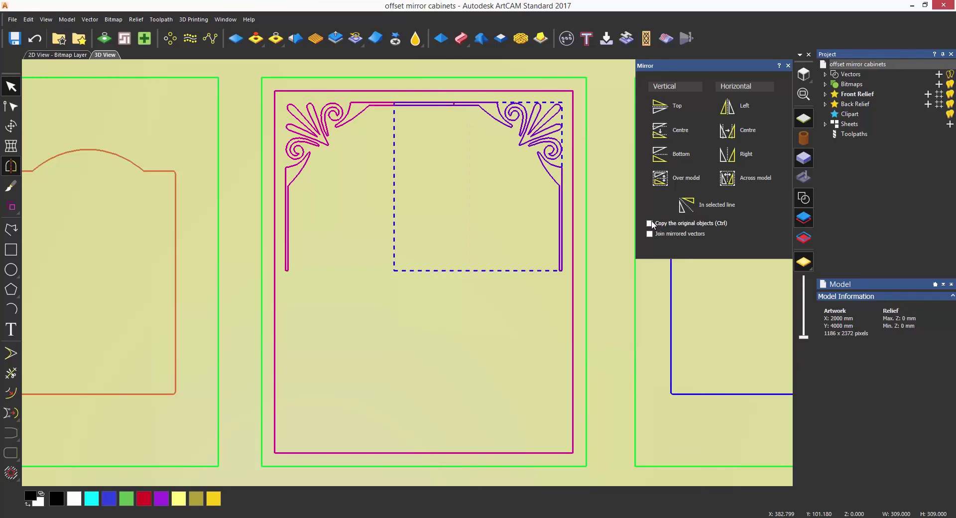
pyautogui.click(664, 182)
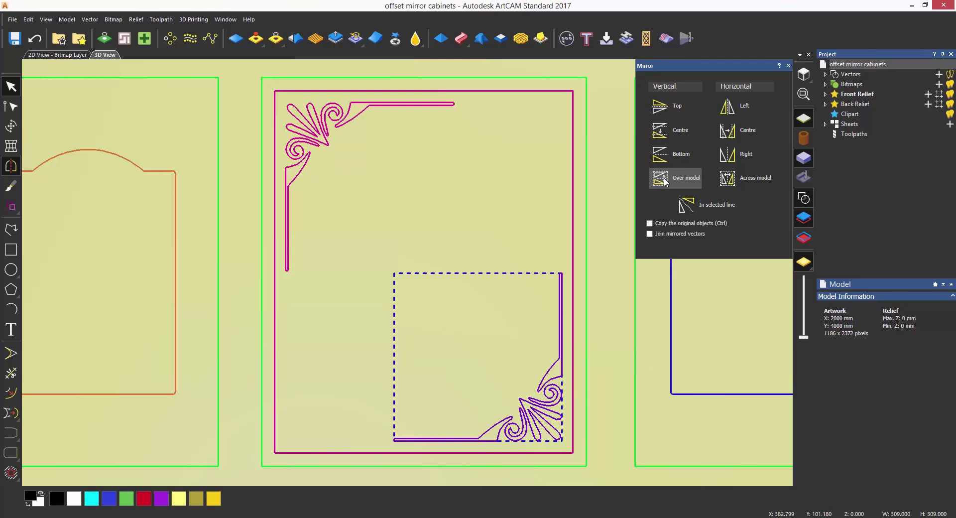